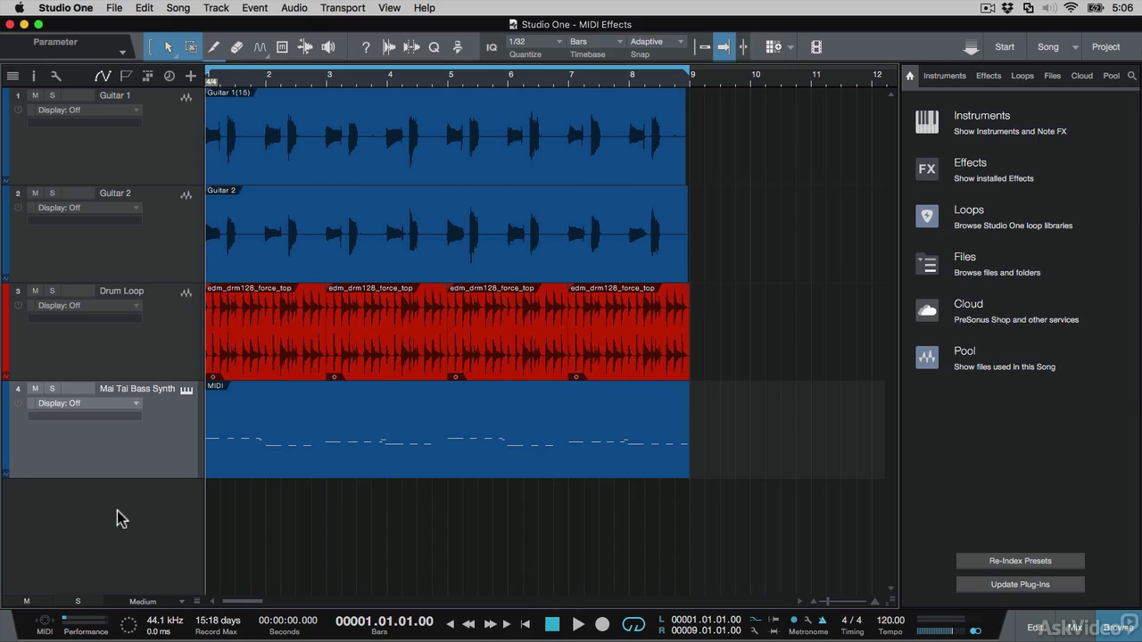
Step: Add an instrument track named 'MIDI Effects' as track 5, below the Mai Tai Bass Synth track
{"action": "double_click", "coordinate": [120, 519]}
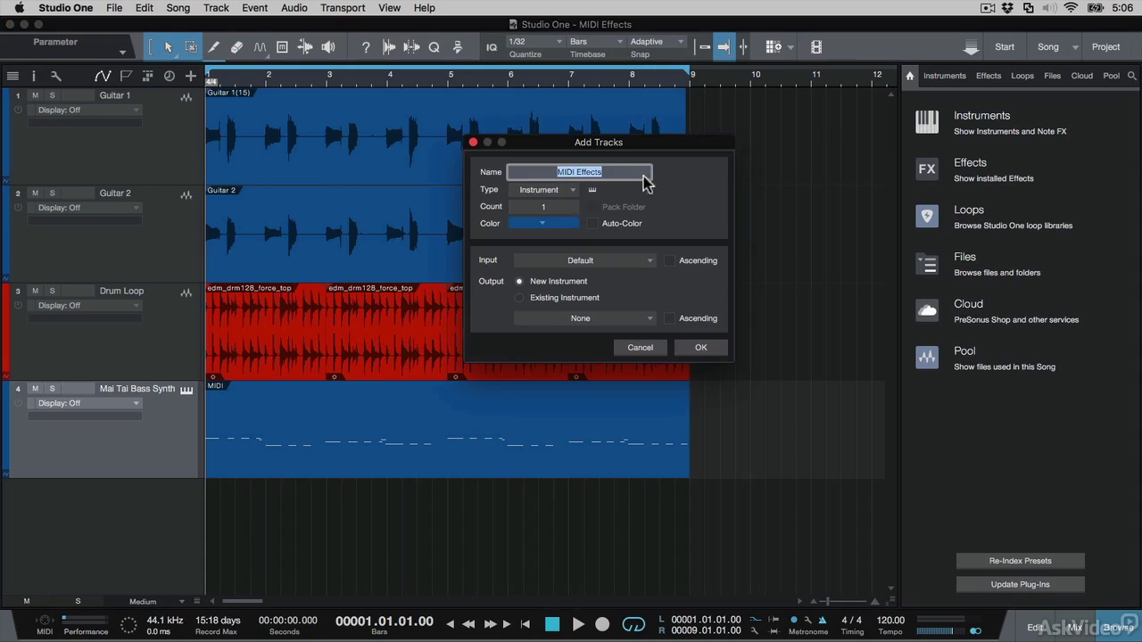
{"action": "left_click", "coordinate": [630, 171]}
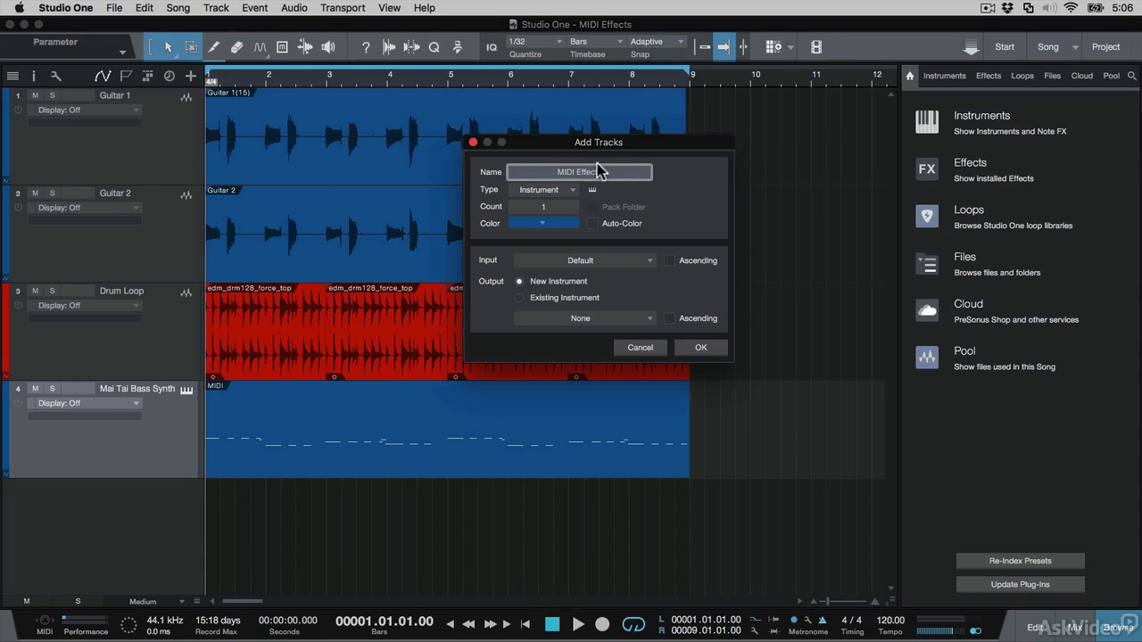
{"action": "left_click", "coordinate": [704, 348]}
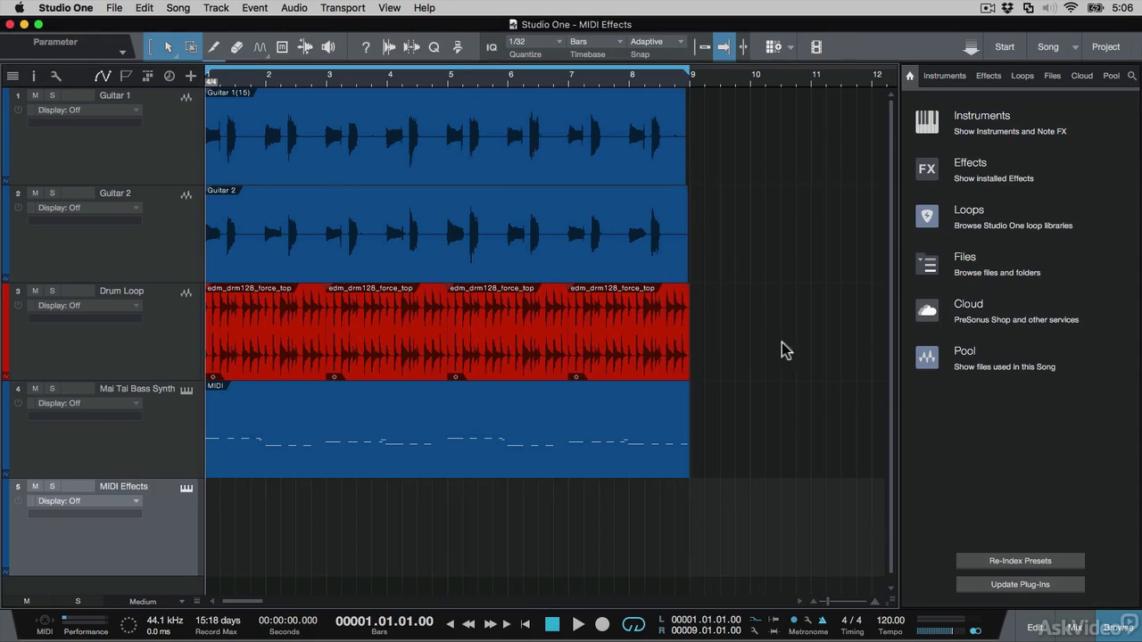
Step: Load Presence from the PreSonus instruments onto the MIDI Effects track
{"action": "left_click", "coordinate": [1003, 117]}
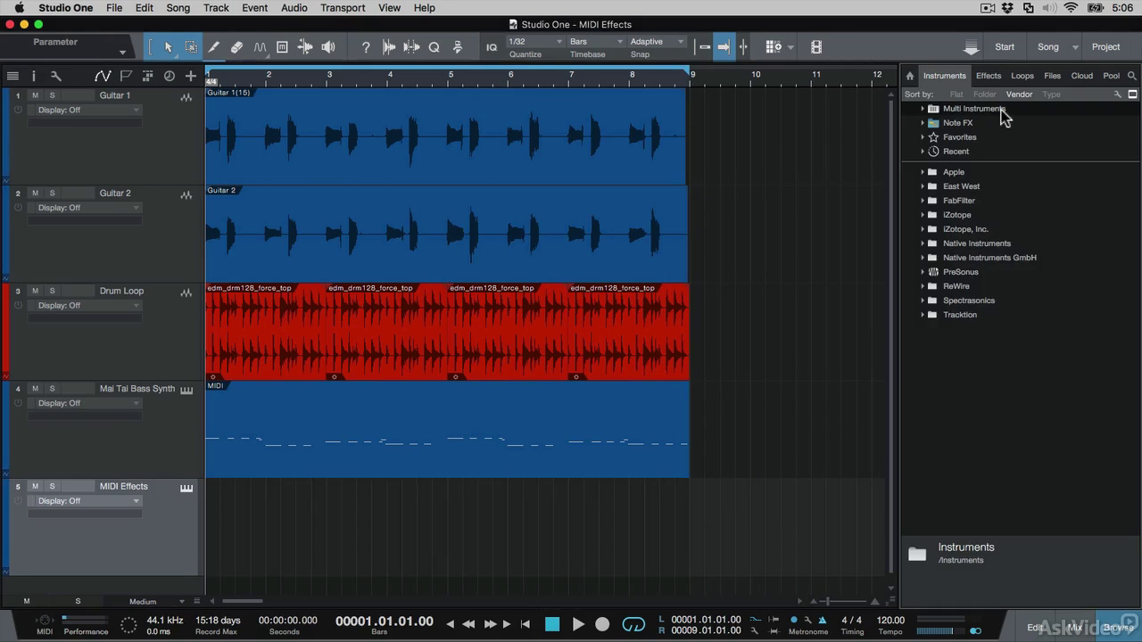
{"action": "left_click", "coordinate": [924, 273]}
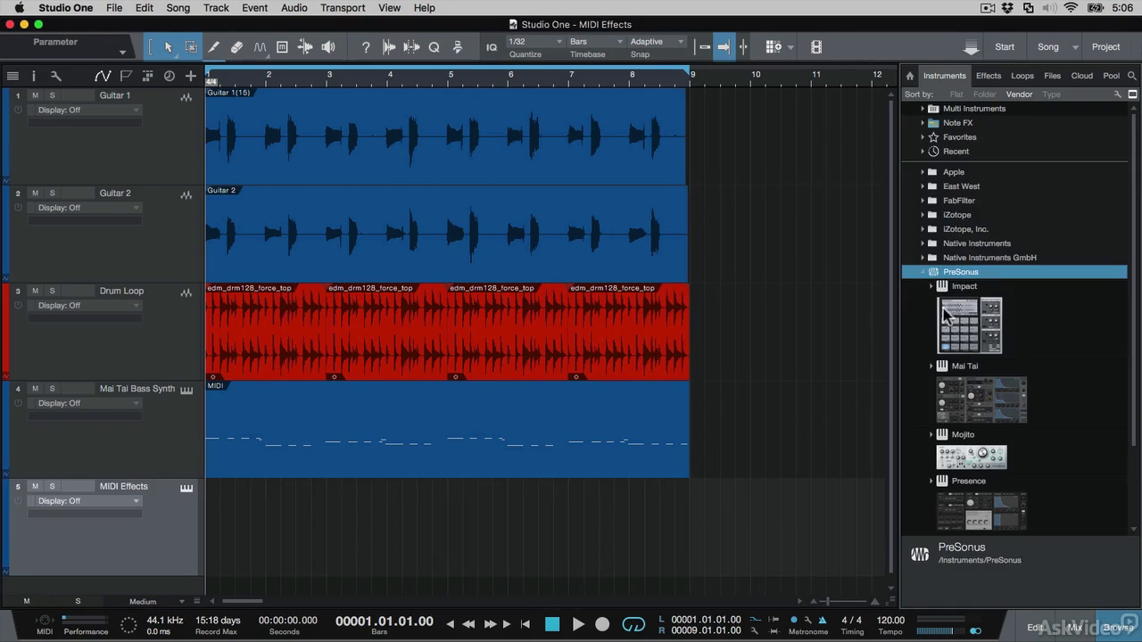
{"action": "left_click_drag", "start_coordinate": [1007, 518], "coordinate": [155, 564]}
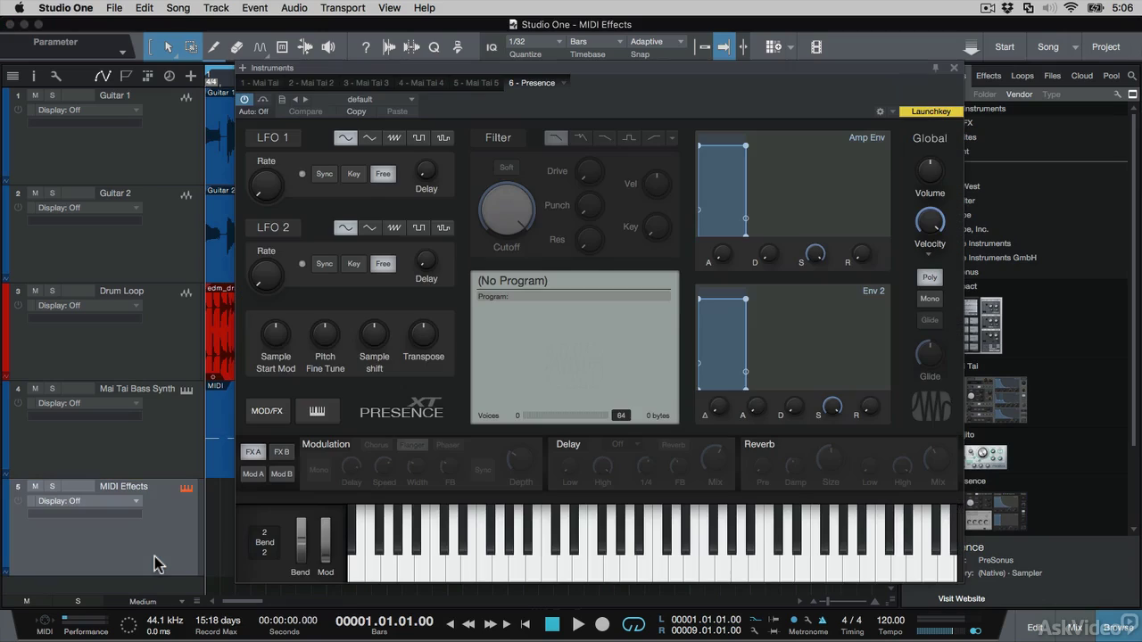
Step: Choose the Synth Session > Leads > Dude Lead preset, then close the Presence window
{"action": "left_click", "coordinate": [385, 100]}
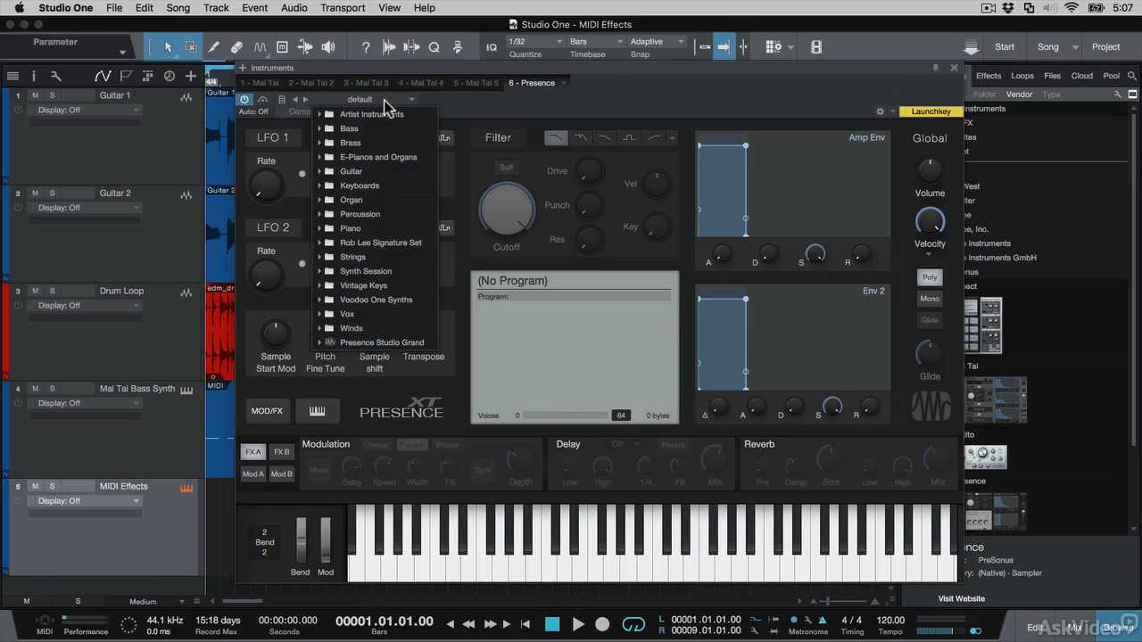
{"action": "left_click", "coordinate": [319, 270]}
{"action": "left_click", "coordinate": [328, 302]}
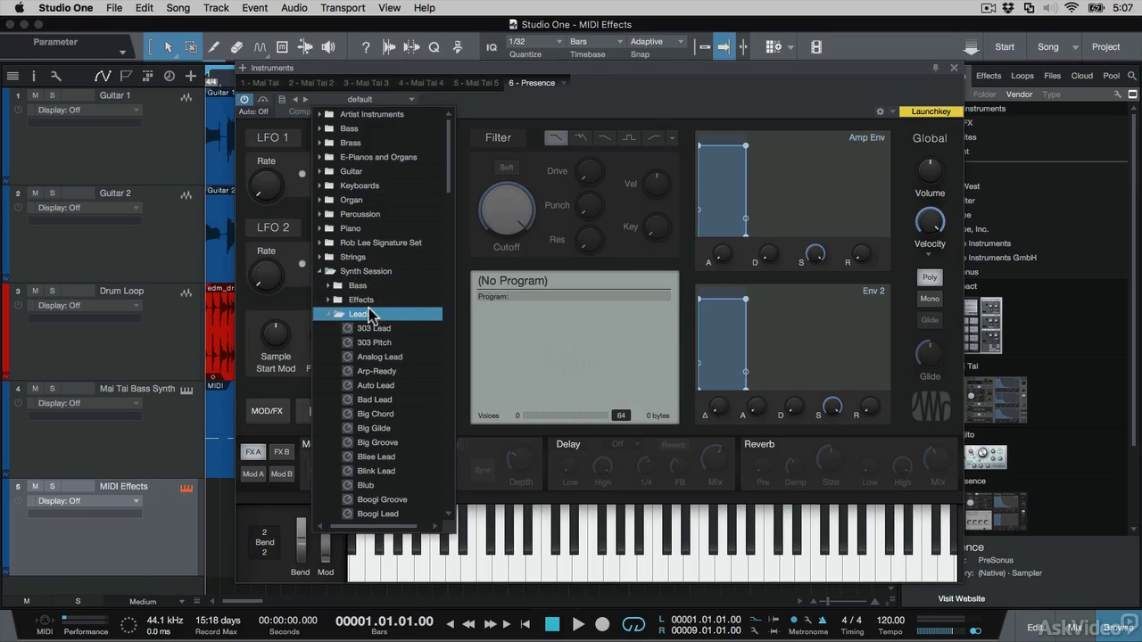
{"action": "scroll", "coordinate": [369, 308], "scroll_direction": "down", "scroll_amount": 5}
{"action": "scroll", "coordinate": [369, 310], "scroll_direction": "down", "scroll_amount": 5}
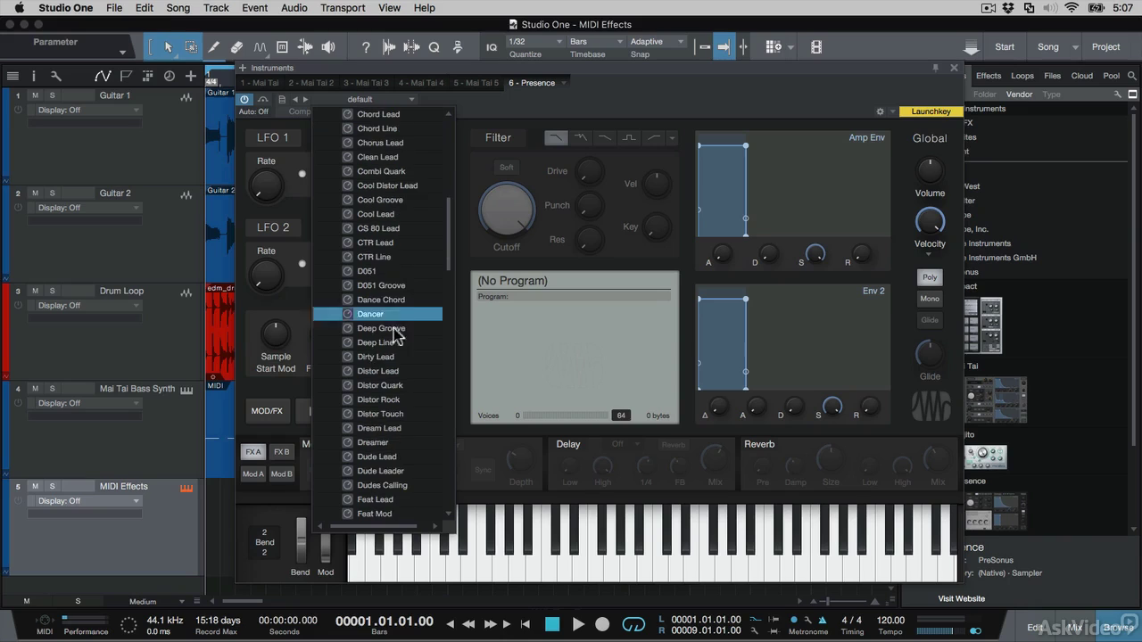
{"action": "left_click", "coordinate": [378, 456]}
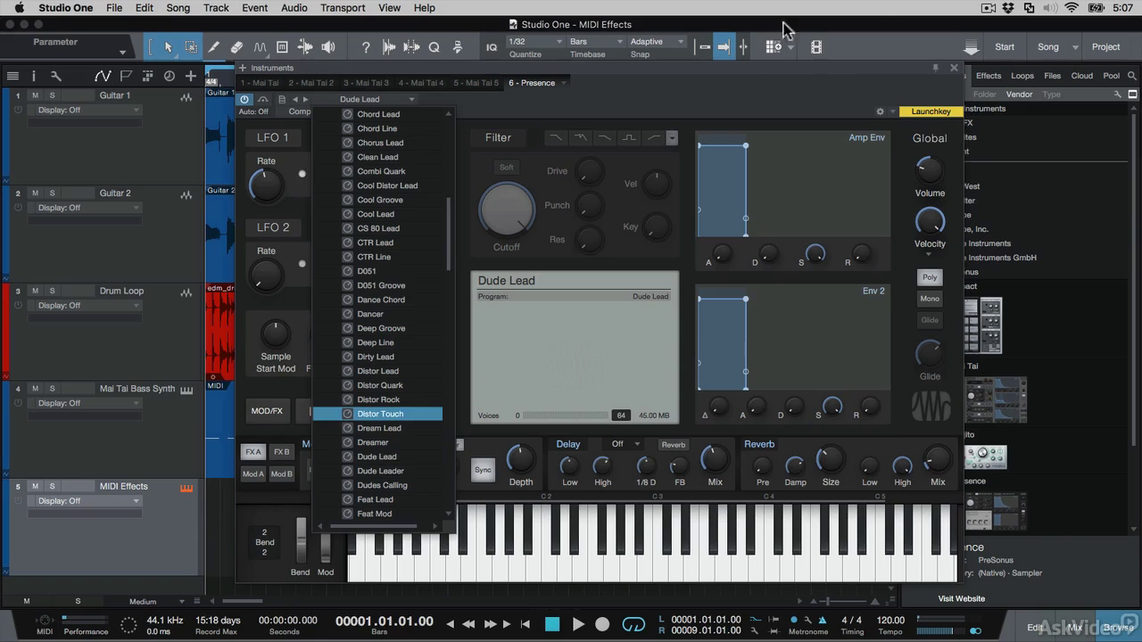
{"action": "left_click", "coordinate": [958, 72]}
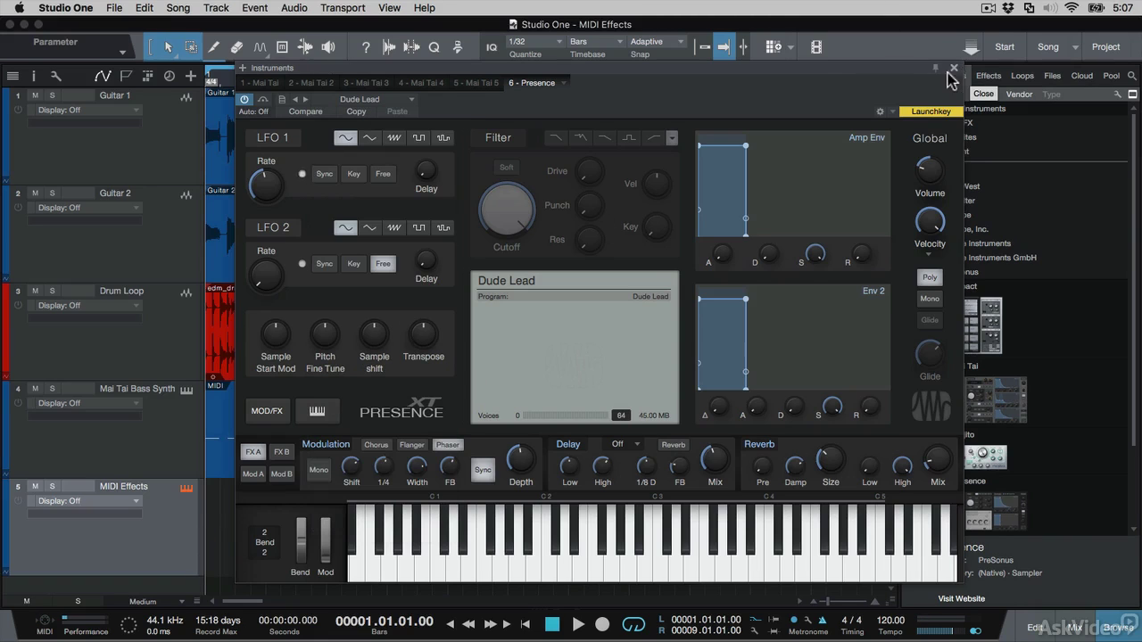
{"action": "left_click", "coordinate": [951, 70]}
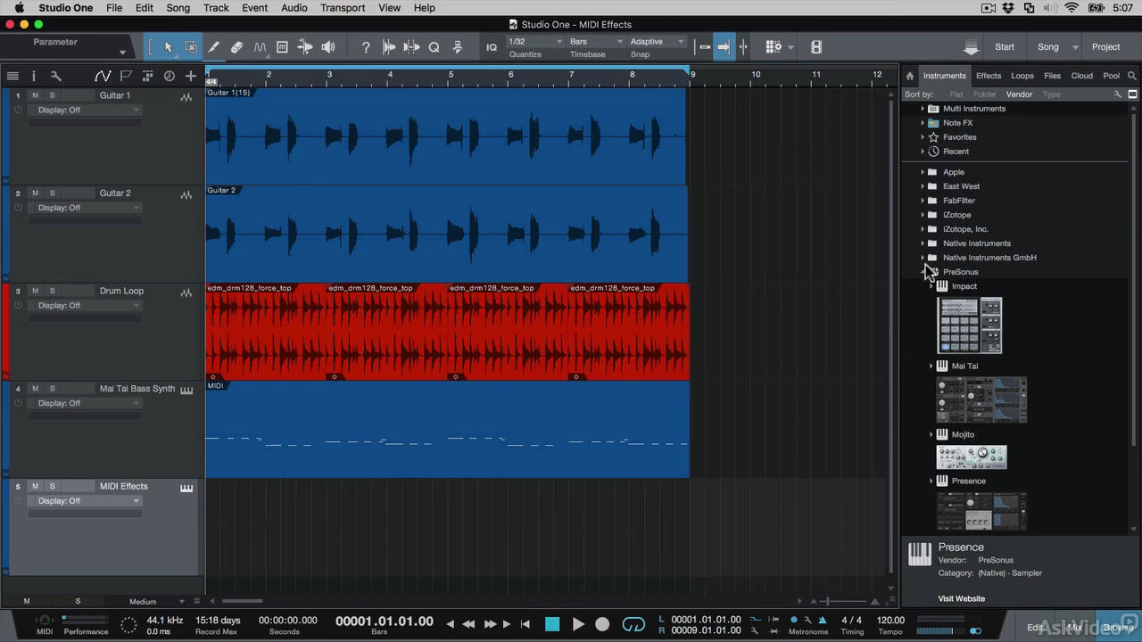
Step: Collapse the PreSonus folder and expand Note FX to list Arpeggiator, Chorder, Input Filter and Repeater
{"action": "left_click", "coordinate": [924, 271]}
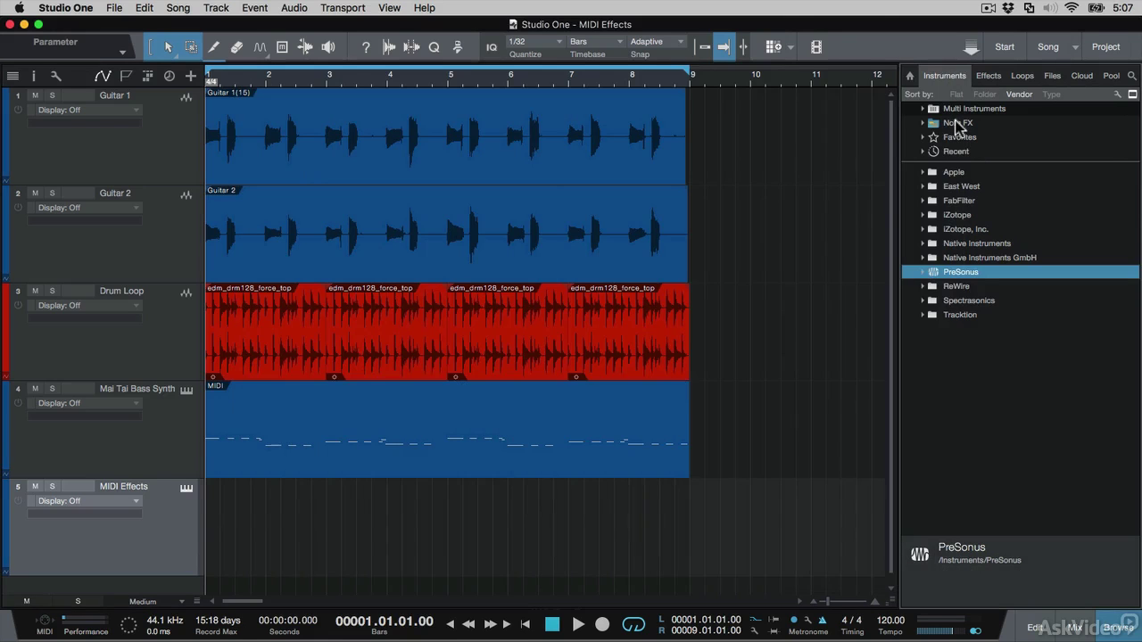
{"action": "left_click", "coordinate": [923, 124]}
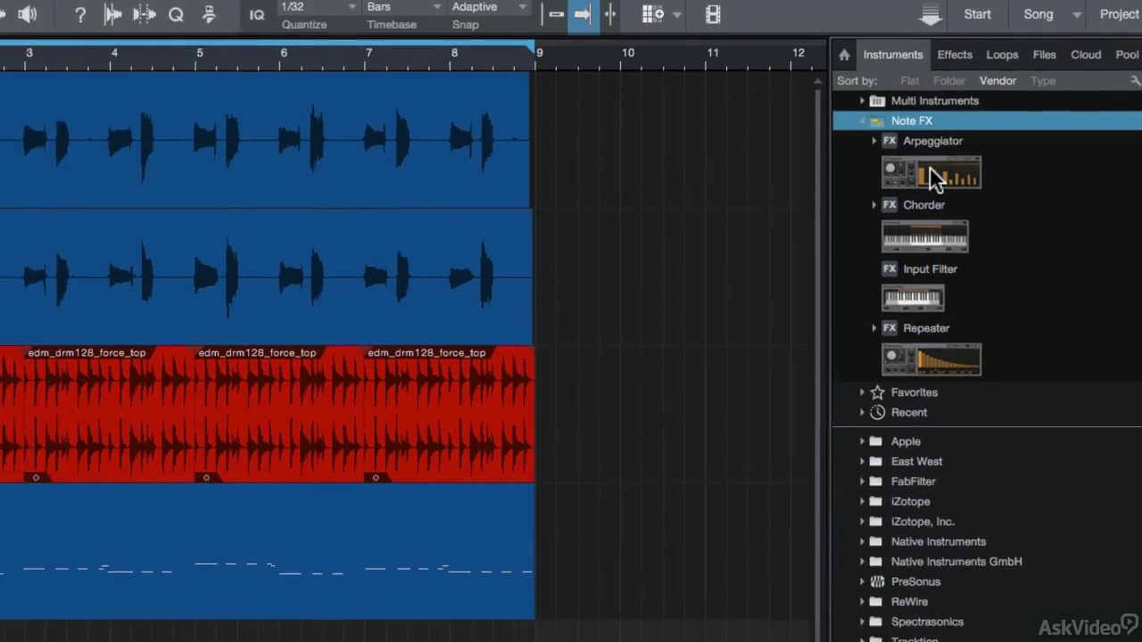
Step: Add the Arpeggiator note FX to the MIDI Effects track and reopen its editor
{"action": "left_click_drag", "start_coordinate": [936, 178], "coordinate": [174, 480]}
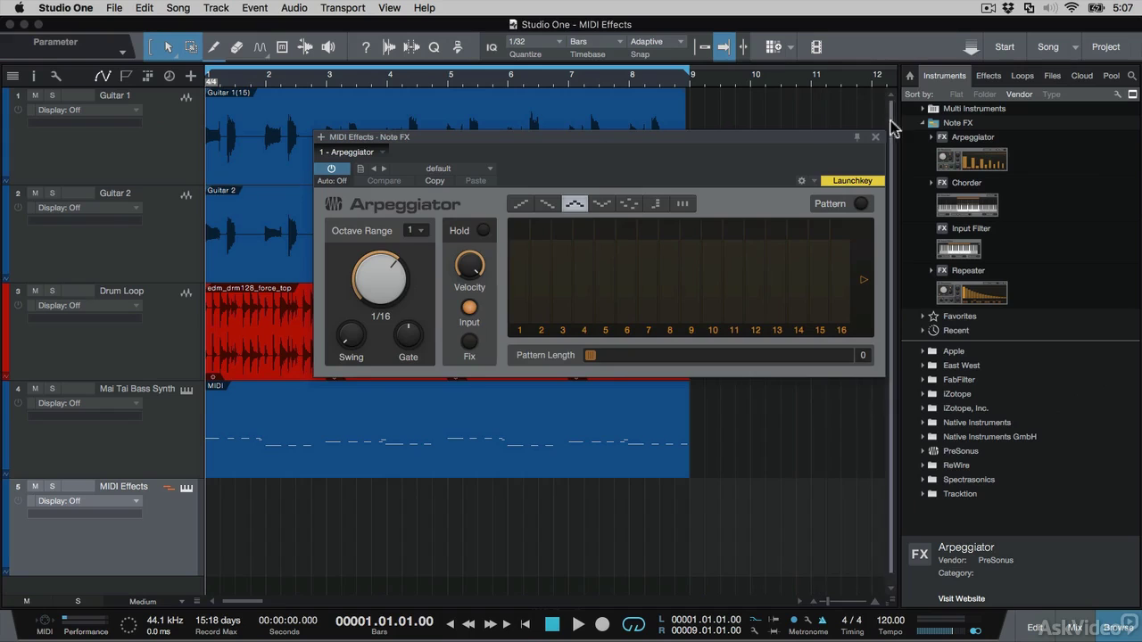
{"action": "left_click", "coordinate": [875, 137]}
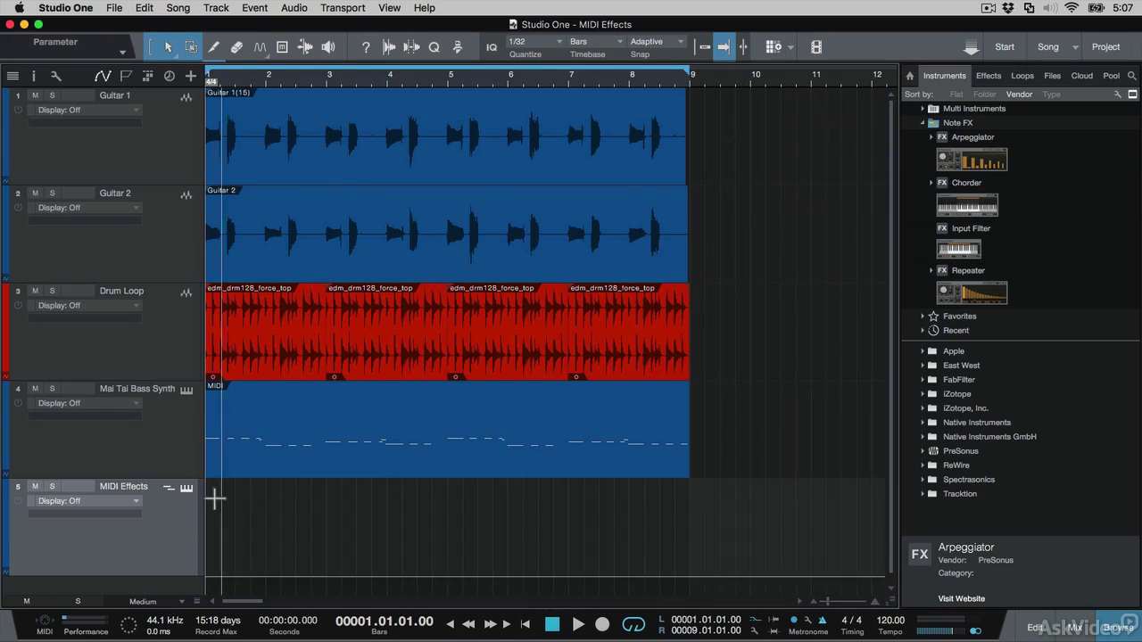
{"action": "left_click", "coordinate": [187, 489]}
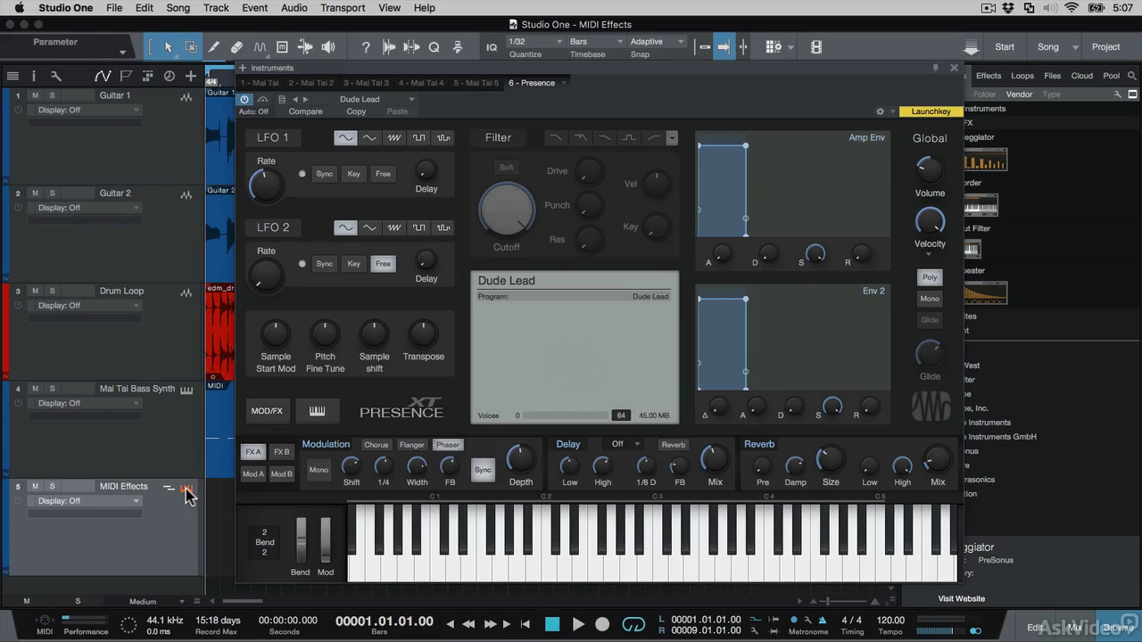
{"action": "left_click", "coordinate": [954, 69]}
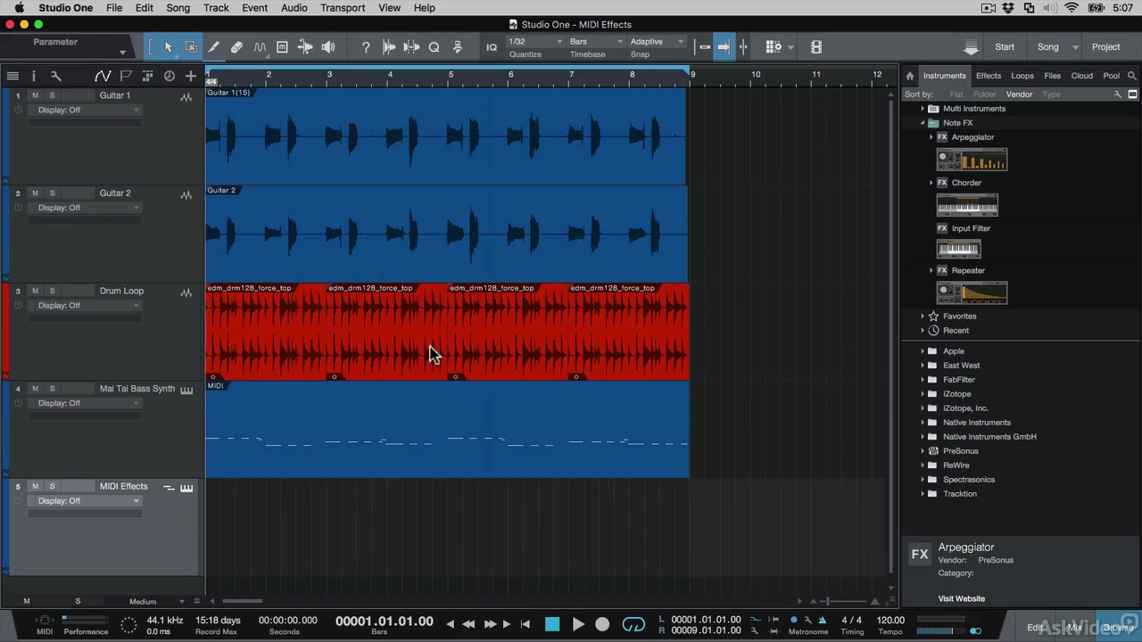
{"action": "left_click", "coordinate": [168, 489]}
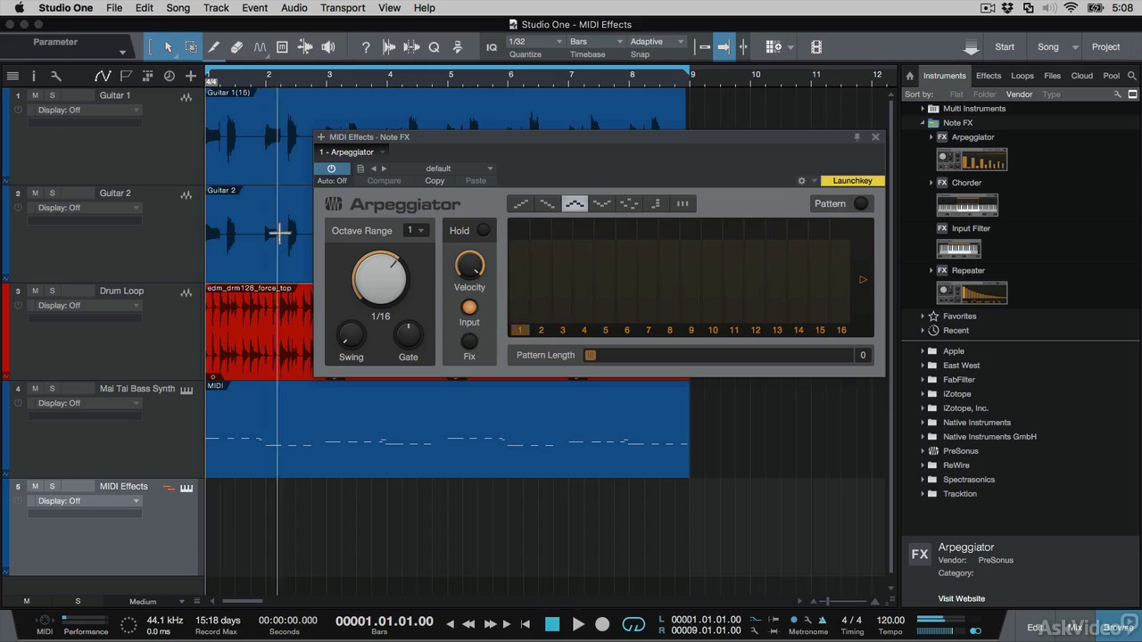
Step: Try the Arpeggiator's Rate, Gate and Swing knobs, then set Octave Range to 2
{"action": "mouse_move", "coordinate": [371, 266]}
{"action": "left_mouse_down"}
{"action": "mouse_move", "coordinate": [376, 303]}
{"action": "mouse_move", "coordinate": [343, 225]}
{"action": "mouse_move", "coordinate": [341, 154]}
{"action": "mouse_move", "coordinate": [370, 254]}
{"action": "left_mouse_up"}
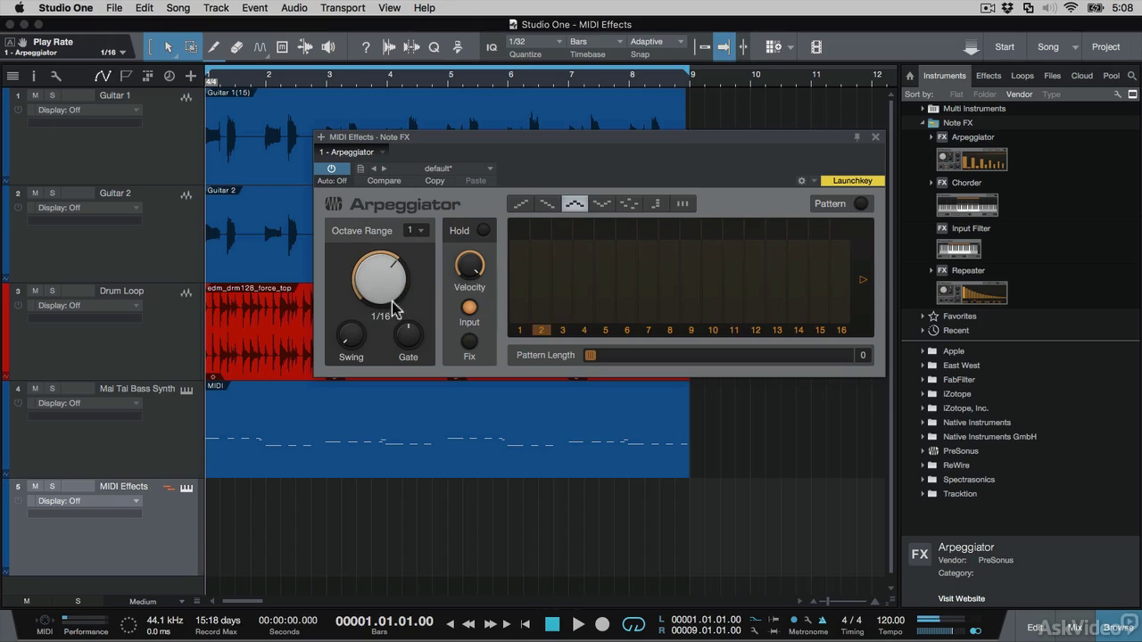
{"action": "left_click_drag", "start_coordinate": [409, 339], "coordinate": [372, 228]}
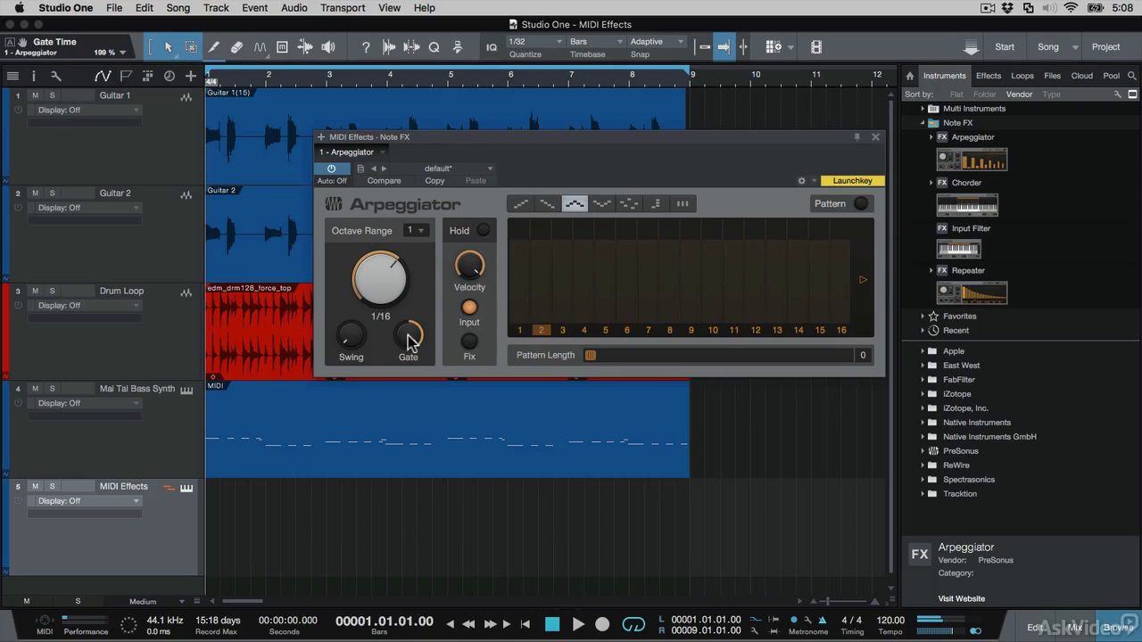
{"action": "left_click_drag", "start_coordinate": [353, 337], "coordinate": [348, 412]}
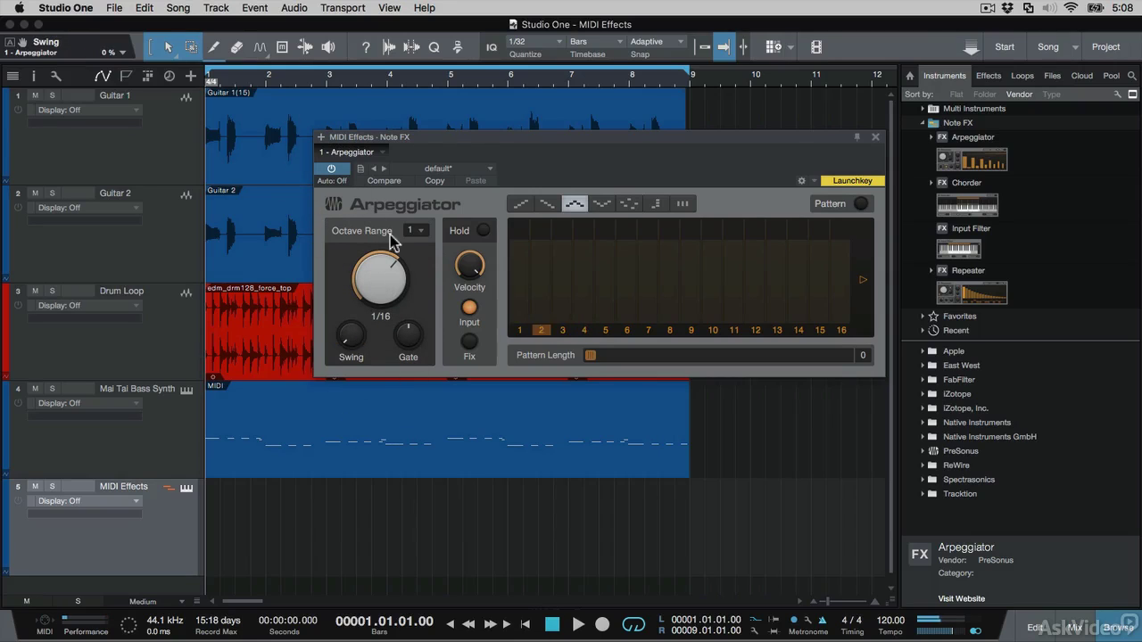
{"action": "left_click", "coordinate": [418, 231]}
{"action": "left_click", "coordinate": [425, 261]}
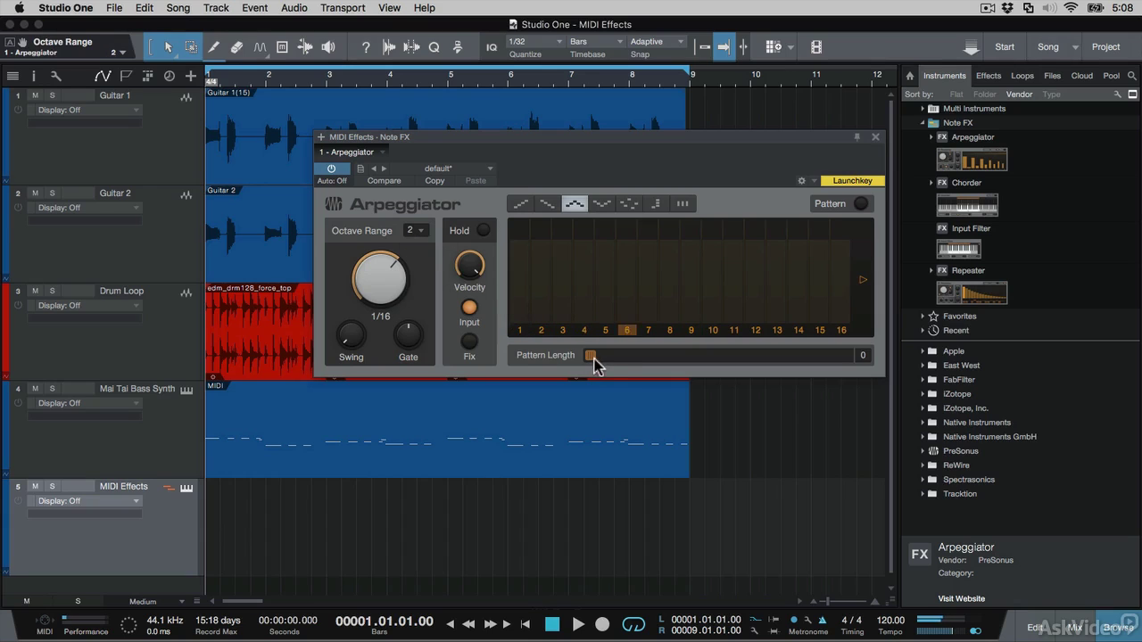
Step: Set the pattern length to 16, lower steps 2–3, and shorten the gates of steps 3, 4 and 6
{"action": "left_click_drag", "start_coordinate": [590, 357], "coordinate": [724, 357]}
{"action": "mouse_move", "coordinate": [541, 239]}
{"action": "left_mouse_down"}
{"action": "mouse_move", "coordinate": [546, 299]}
{"action": "mouse_move", "coordinate": [560, 249]}
{"action": "mouse_move", "coordinate": [563, 280]}
{"action": "mouse_move", "coordinate": [577, 254]}
{"action": "mouse_move", "coordinate": [588, 295]}
{"action": "mouse_move", "coordinate": [604, 248]}
{"action": "mouse_move", "coordinate": [605, 266]}
{"action": "mouse_move", "coordinate": [624, 244]}
{"action": "mouse_move", "coordinate": [635, 309]}
{"action": "mouse_move", "coordinate": [639, 255]}
{"action": "mouse_move", "coordinate": [651, 278]}
{"action": "mouse_move", "coordinate": [664, 252]}
{"action": "mouse_move", "coordinate": [675, 310]}
{"action": "mouse_move", "coordinate": [688, 247]}
{"action": "mouse_move", "coordinate": [693, 280]}
{"action": "mouse_move", "coordinate": [719, 252]}
{"action": "mouse_move", "coordinate": [719, 272]}
{"action": "mouse_move", "coordinate": [705, 241]}
{"action": "mouse_move", "coordinate": [717, 293]}
{"action": "mouse_move", "coordinate": [725, 252]}
{"action": "mouse_move", "coordinate": [739, 262]}
{"action": "mouse_move", "coordinate": [763, 251]}
{"action": "mouse_move", "coordinate": [759, 288]}
{"action": "mouse_move", "coordinate": [795, 252]}
{"action": "mouse_move", "coordinate": [806, 282]}
{"action": "mouse_move", "coordinate": [819, 257]}
{"action": "mouse_move", "coordinate": [833, 271]}
{"action": "mouse_move", "coordinate": [845, 244]}
{"action": "mouse_move", "coordinate": [828, 273]}
{"action": "left_mouse_up"}
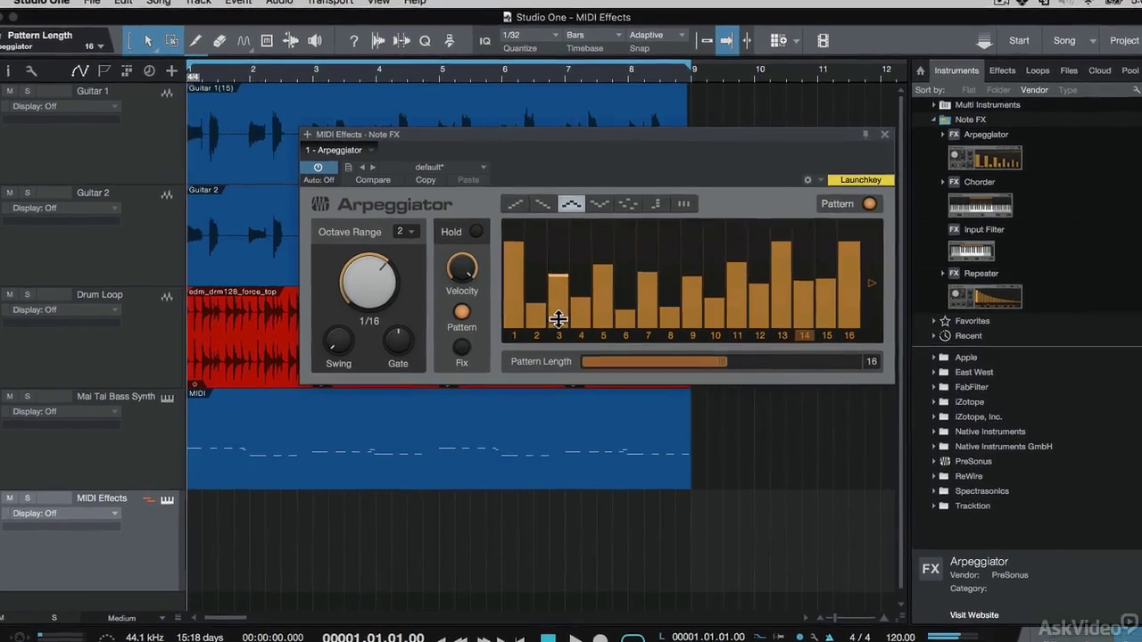
{"action": "left_click_drag", "start_coordinate": [556, 318], "coordinate": [582, 309]}
{"action": "left_click_drag", "start_coordinate": [550, 357], "coordinate": [546, 357]}
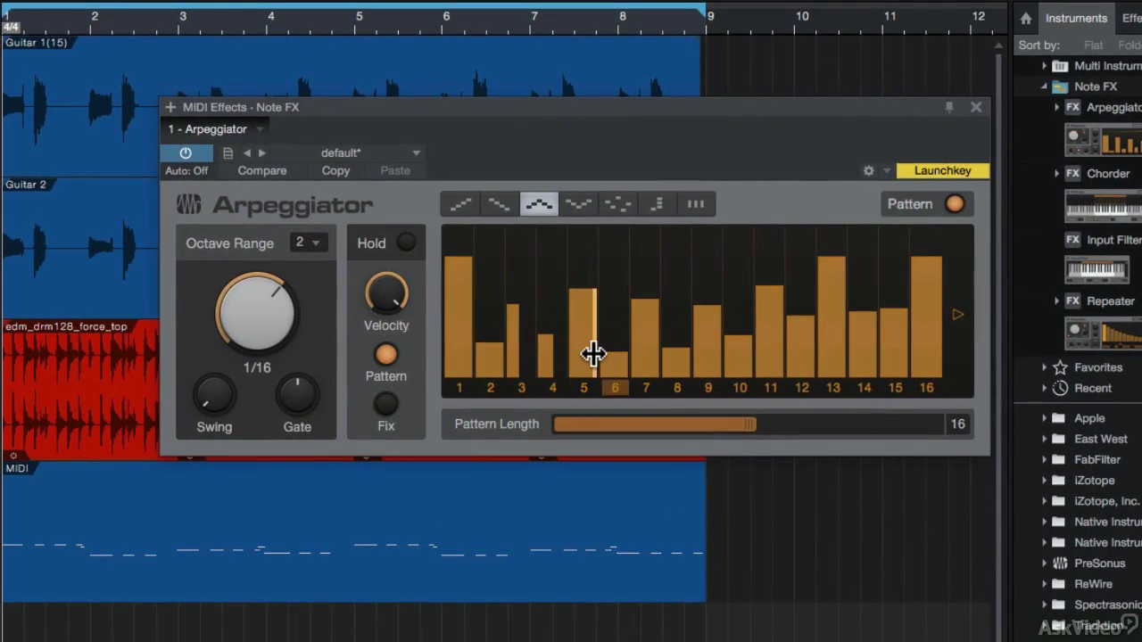
{"action": "mouse_move", "coordinate": [615, 361]}
{"action": "left_mouse_down"}
{"action": "mouse_move", "coordinate": [684, 365]}
{"action": "mouse_move", "coordinate": [645, 365]}
{"action": "left_mouse_up"}
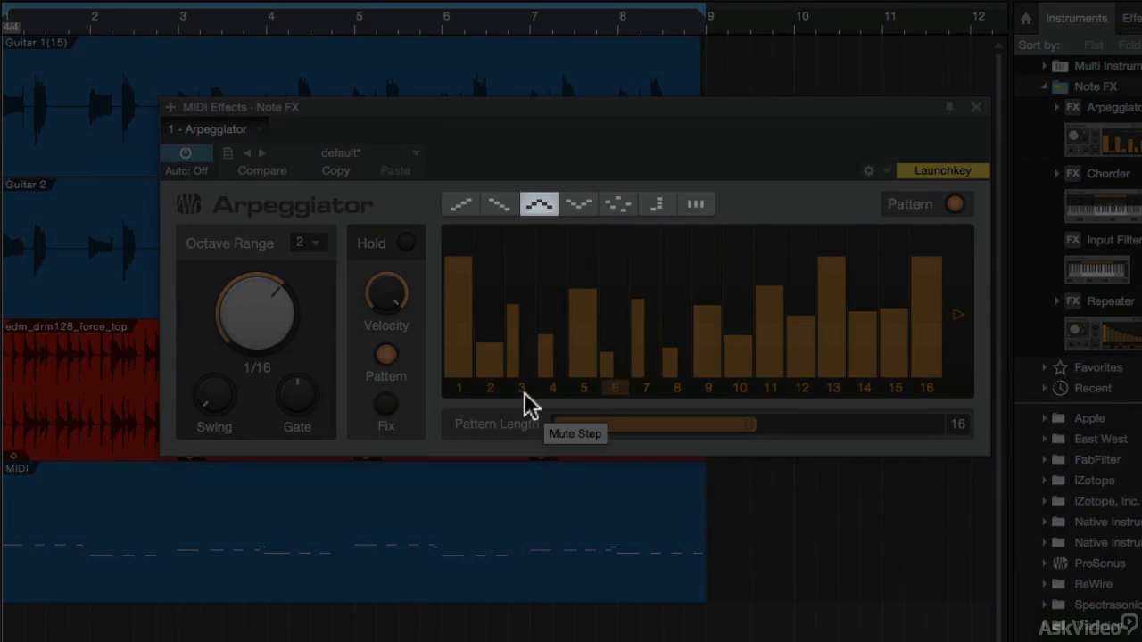
Step: Audition the Up, Down, Up/Down, Down/Up, Random and next play modes in turn
{"action": "left_click", "coordinate": [457, 201]}
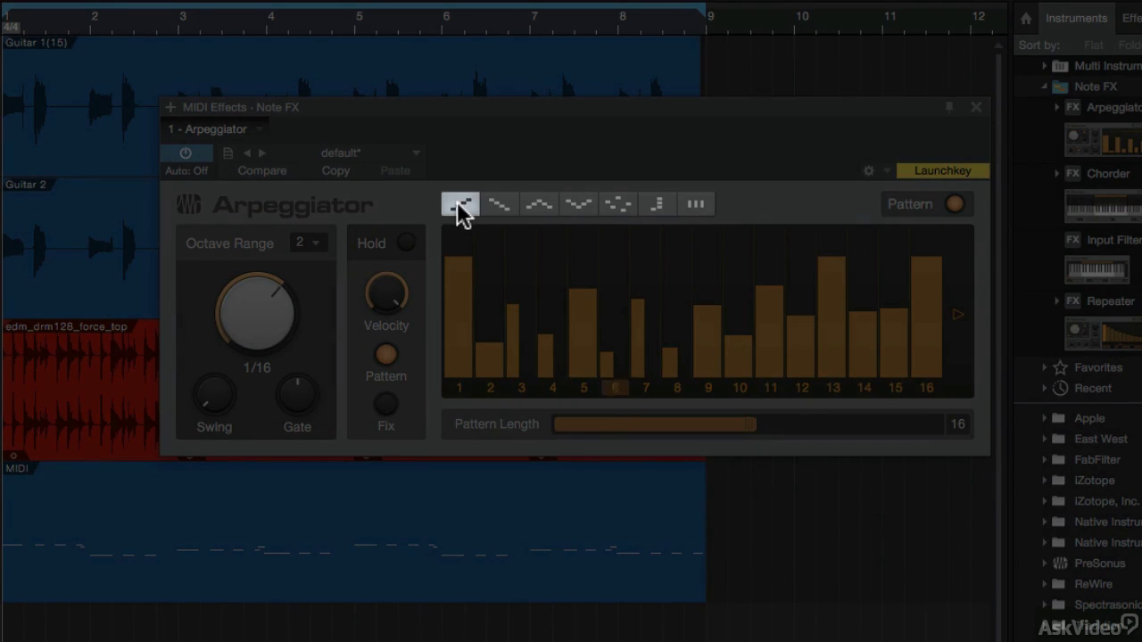
{"action": "left_click", "coordinate": [497, 207]}
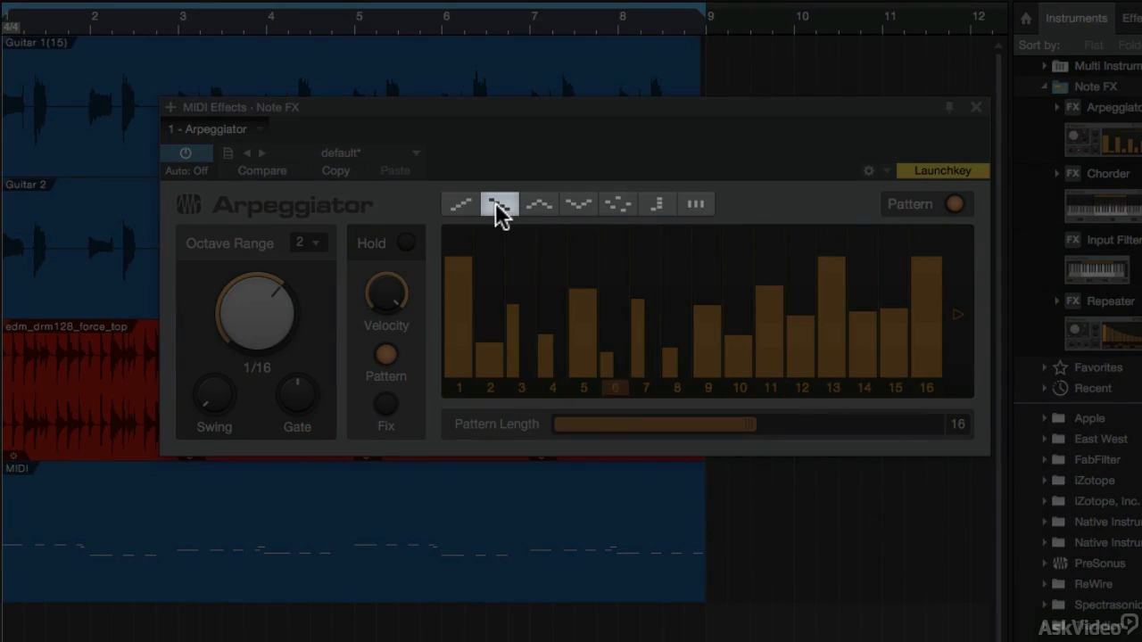
{"action": "left_click", "coordinate": [542, 211]}
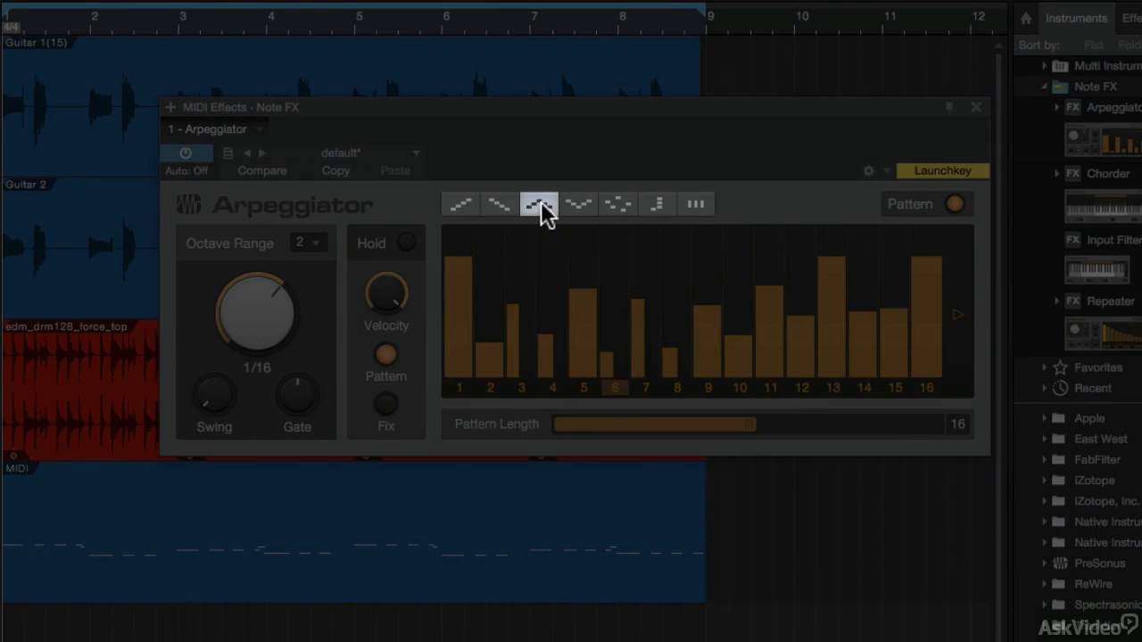
{"action": "left_click", "coordinate": [575, 206]}
{"action": "left_click", "coordinate": [618, 208]}
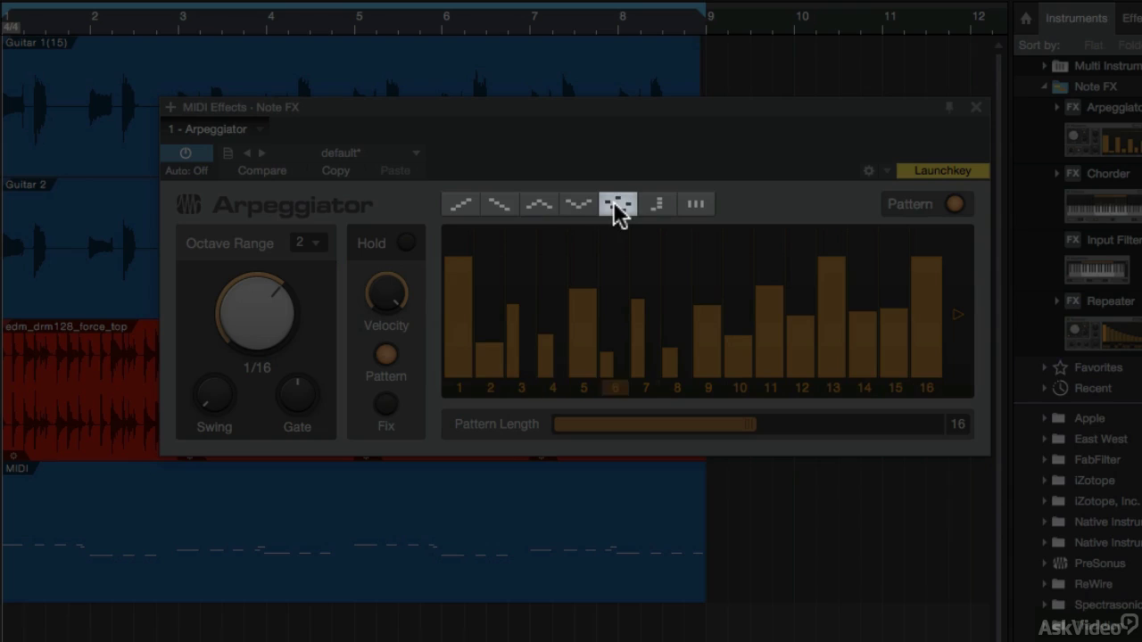
{"action": "left_click", "coordinate": [660, 208]}
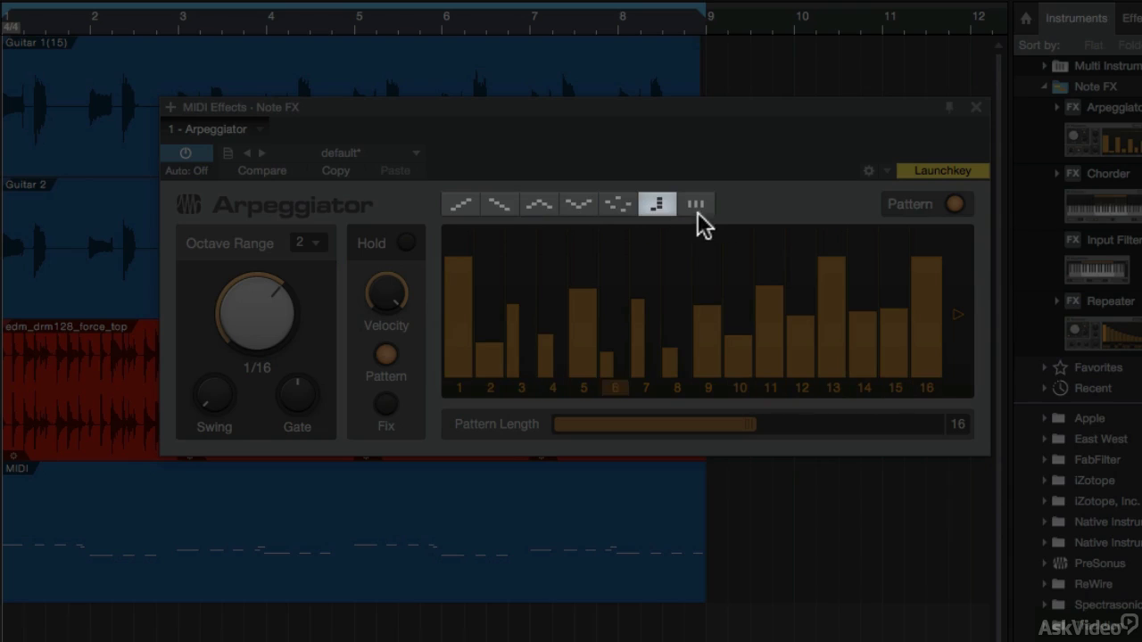